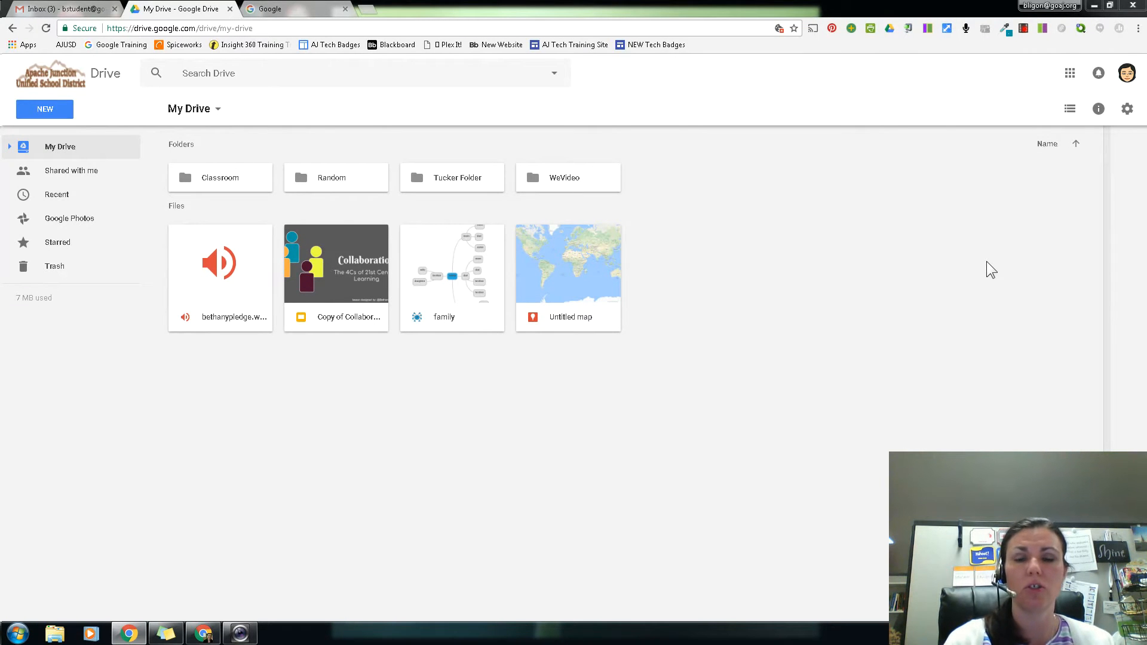
Step: Search Google for "google takeout" and open the Google Takeout page
left_click(303, 12)
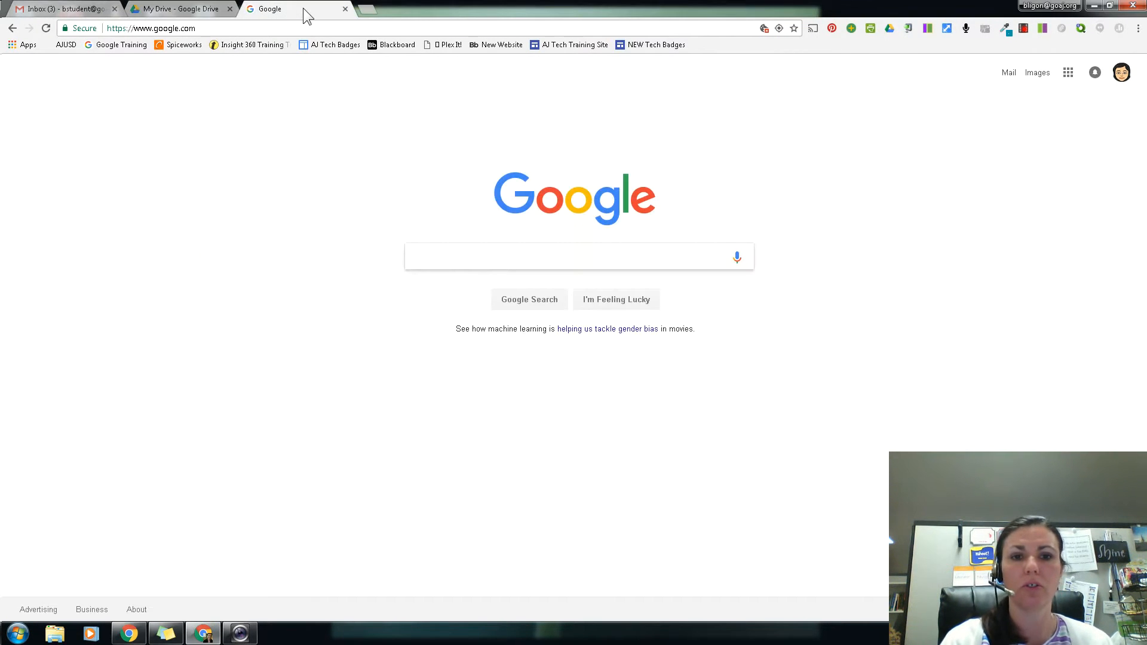
type("g")
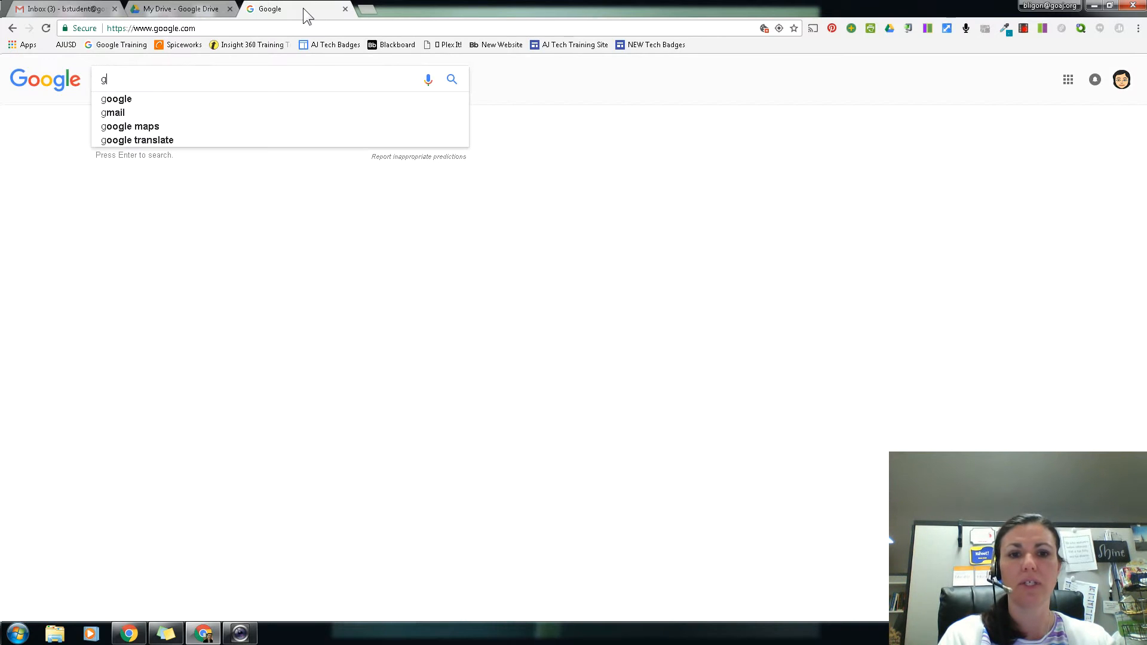
type("oogle takeout")
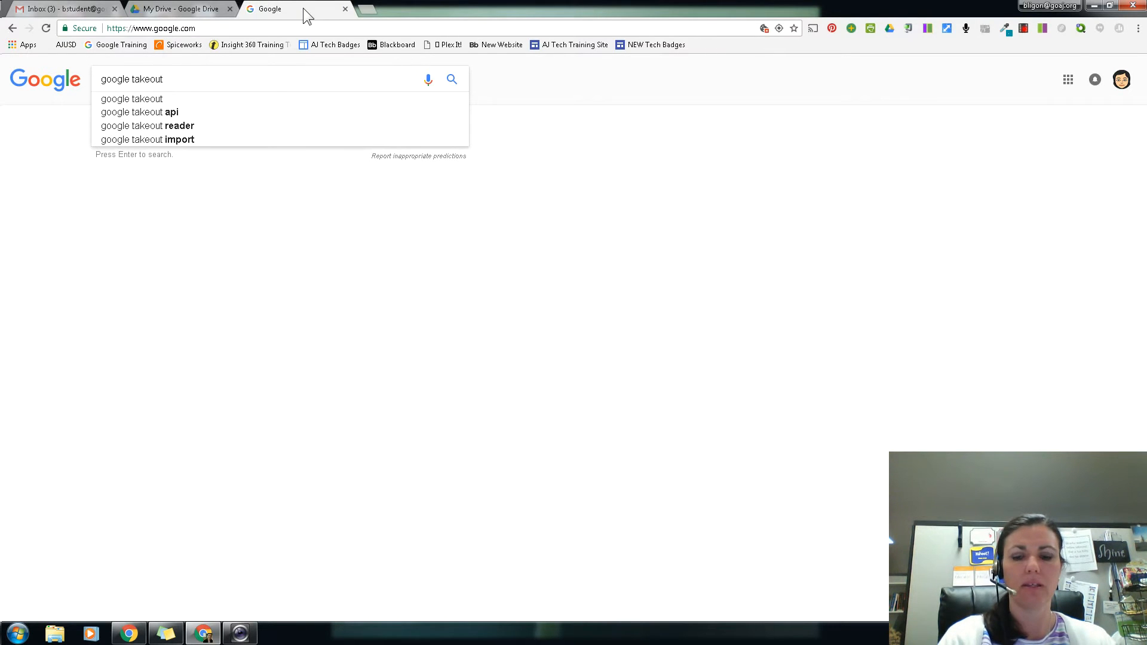
key("Return")
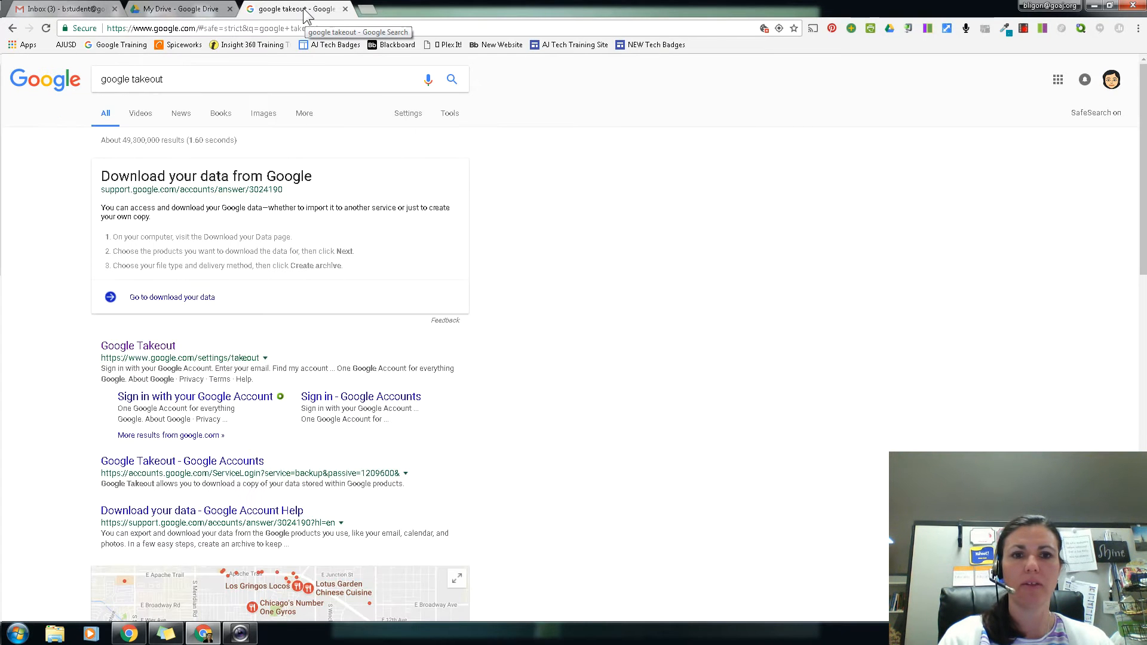
left_click(135, 347)
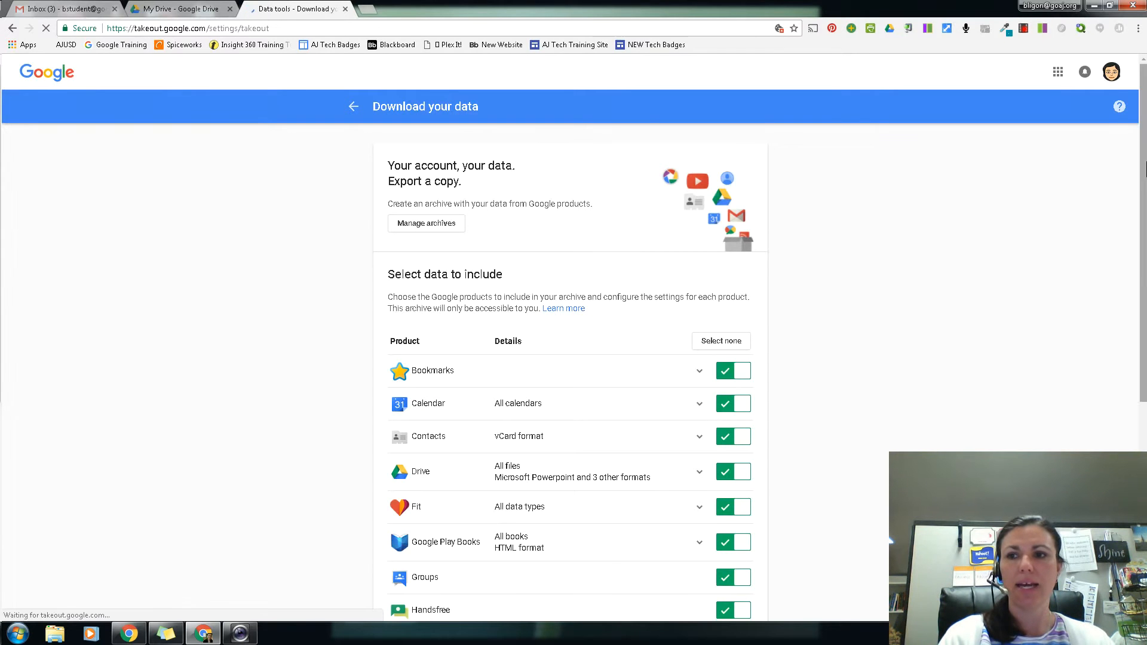
Step: Deselect all products in the data export and include only Drive and Mail
left_click_drag(1145, 164, 1145, 225)
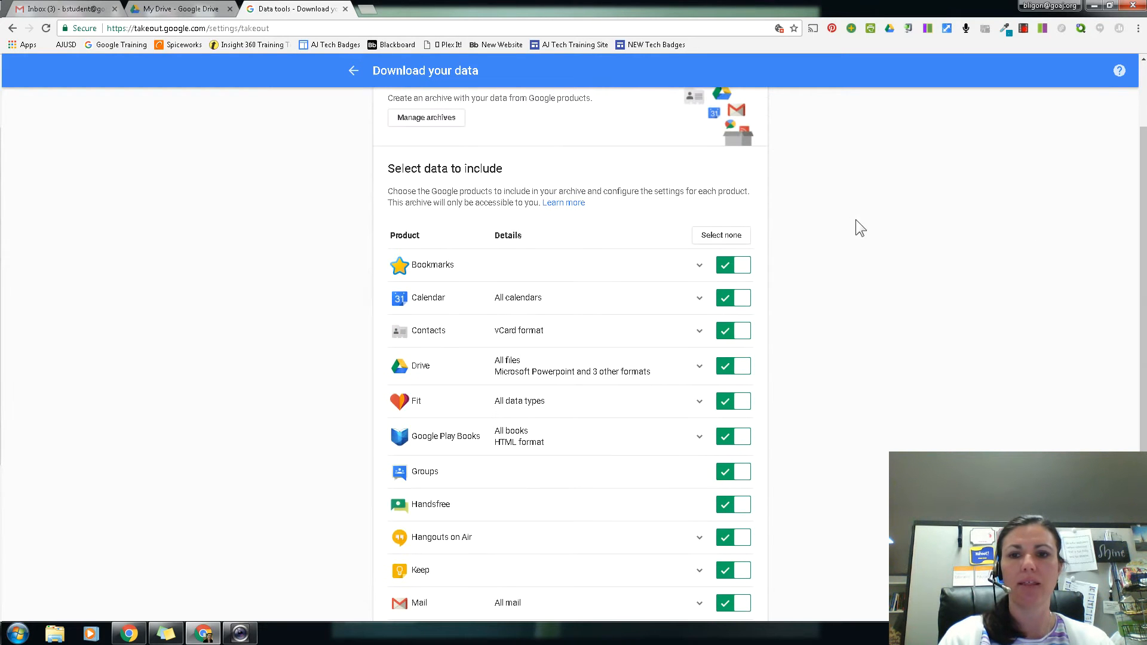
left_click(722, 235)
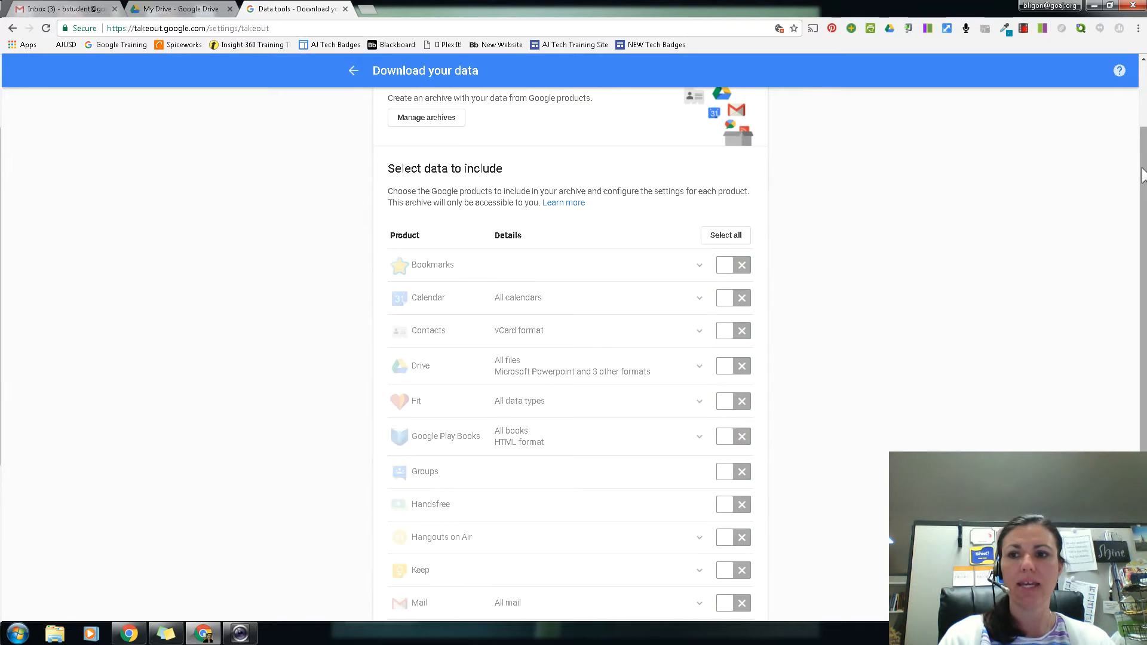
left_click_drag(1144, 169, 1144, 234)
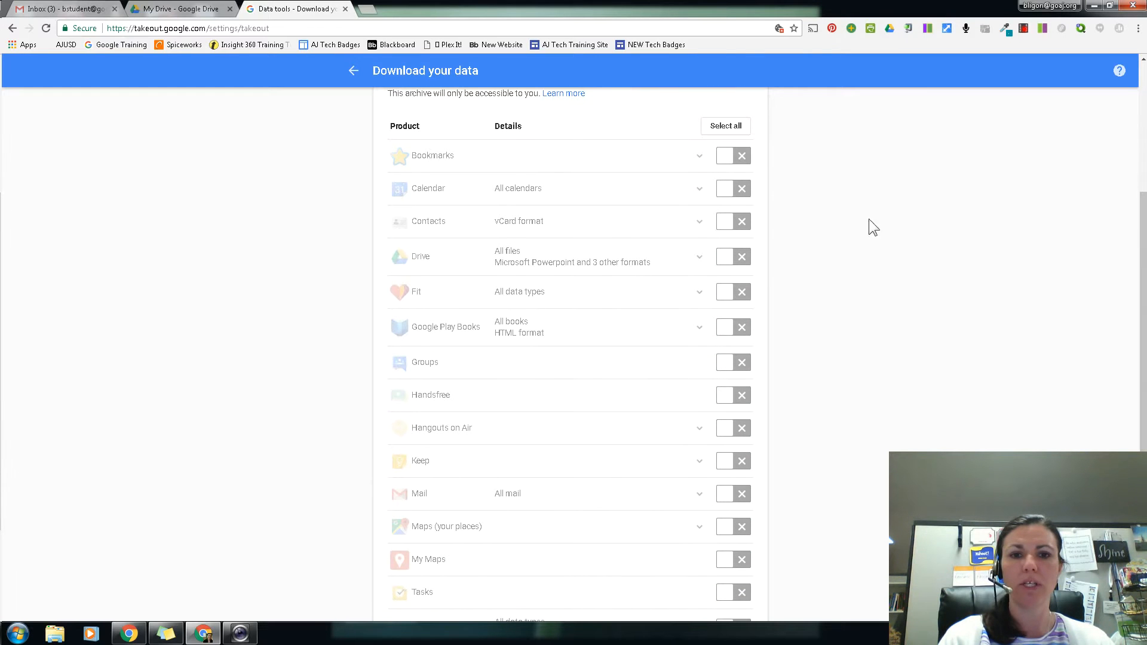
left_click(722, 256)
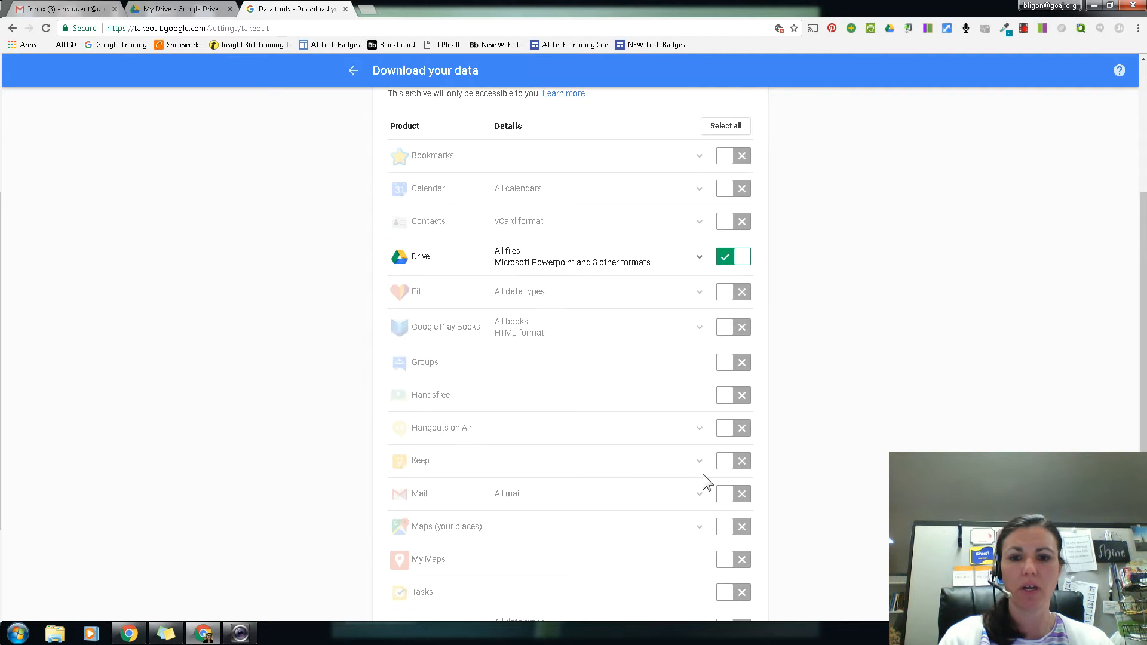
left_click(726, 496)
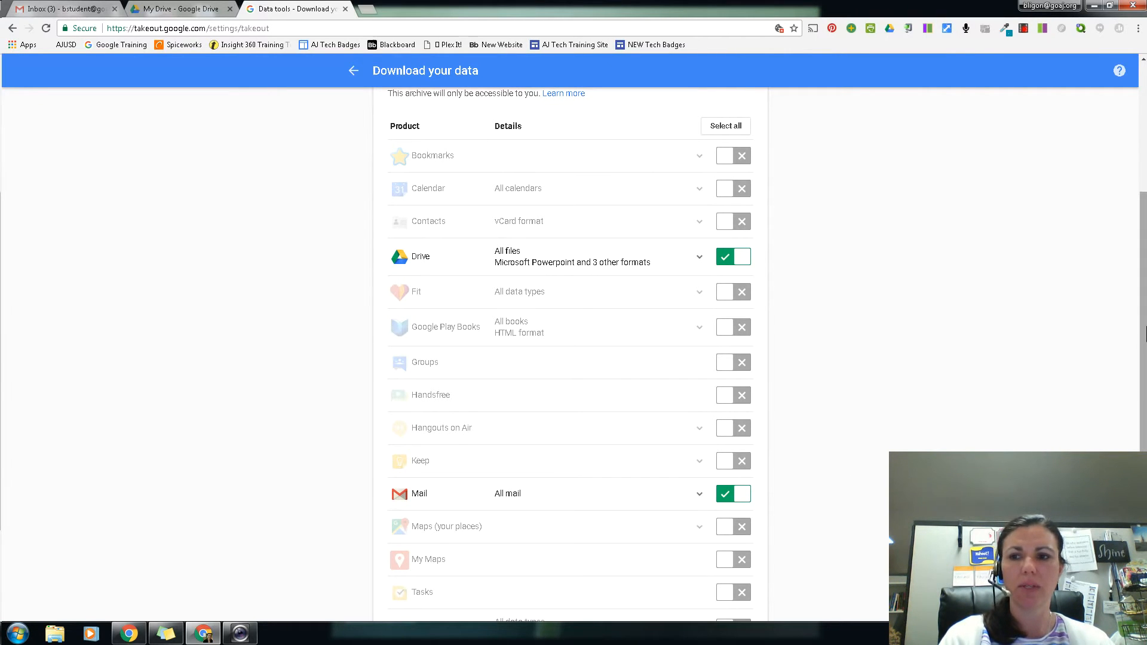
Step: Proceed to the archive format settings and create a .zip archive with 2GB maximum size, delivered as a download link via email
scroll(1145, 374, "down", 2)
scroll(1145, 374, "down", 1)
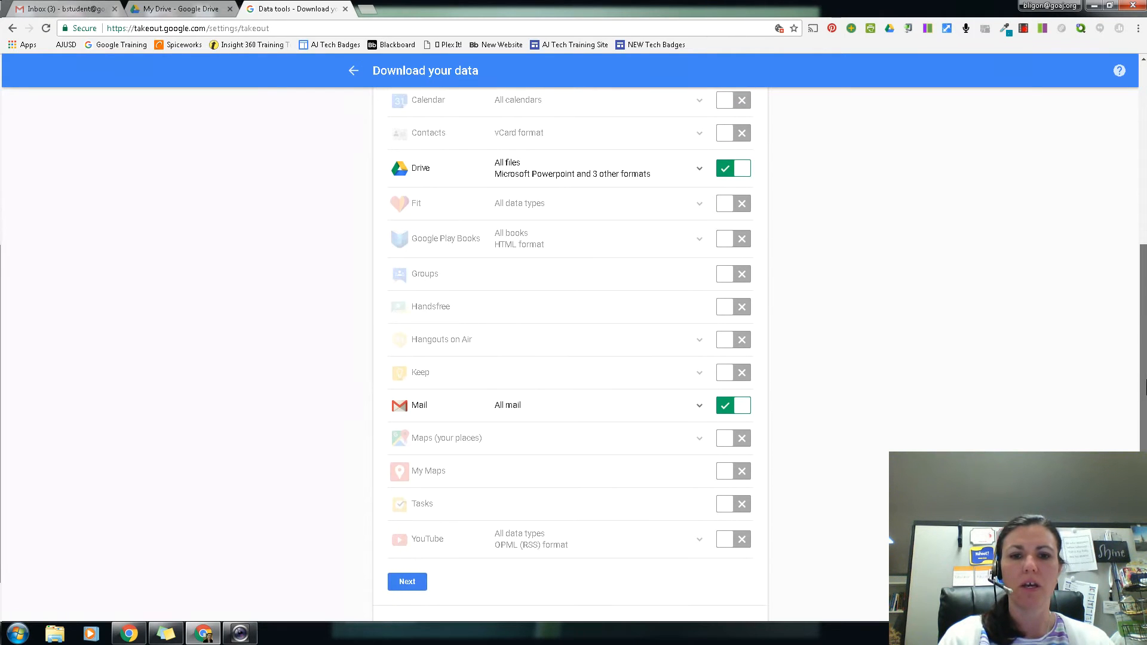
left_click_drag(1145, 392, 1145, 377)
scroll(1144, 377, "up", 1)
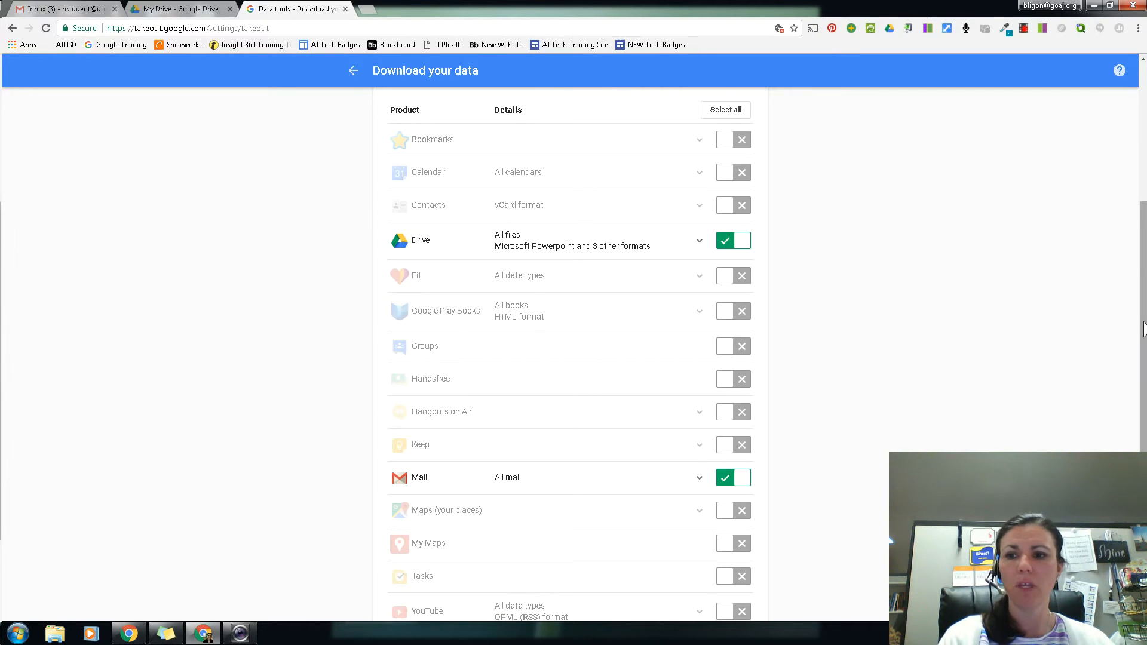
scroll(1138, 387, "down", 1)
scroll(1139, 387, "down", 1)
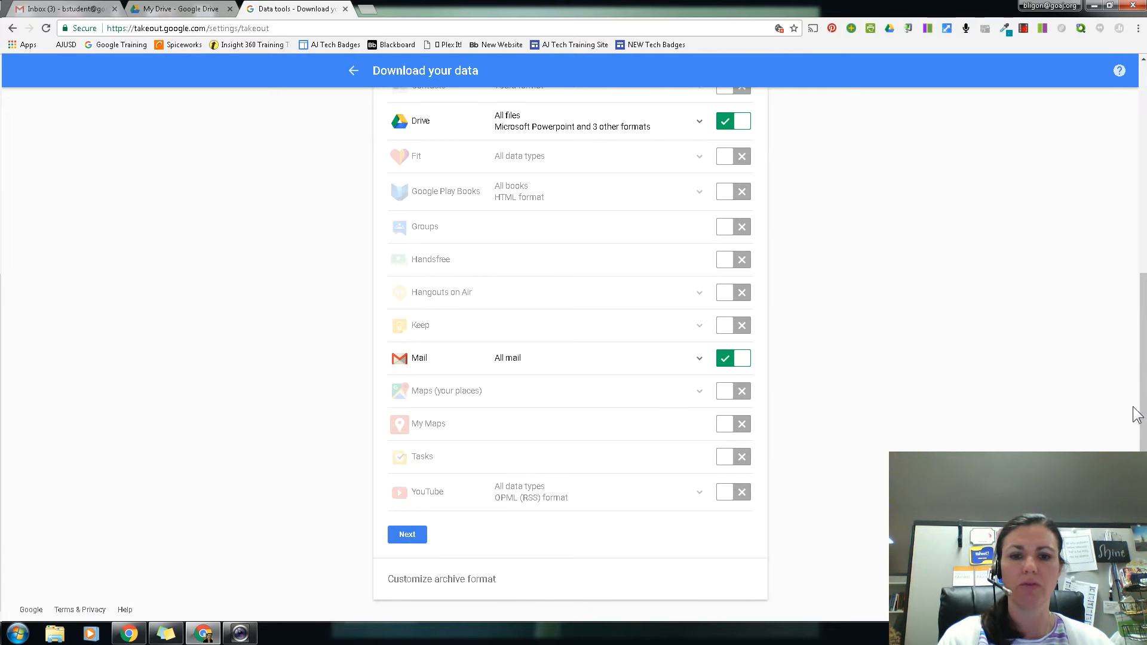
left_click(407, 538)
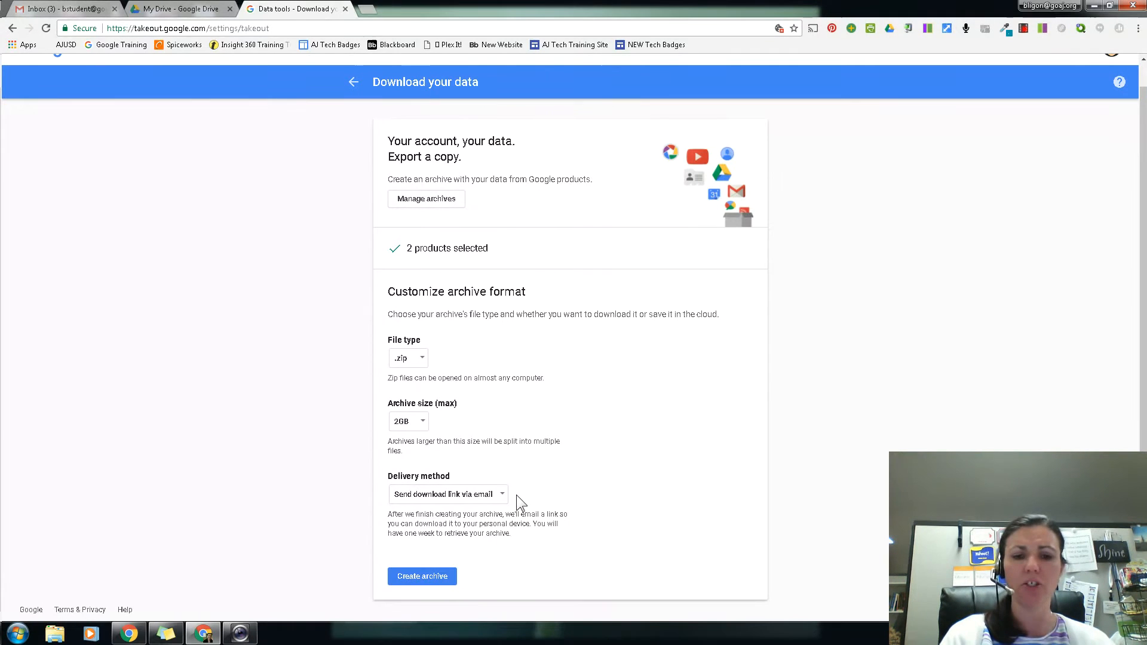
left_click(436, 578)
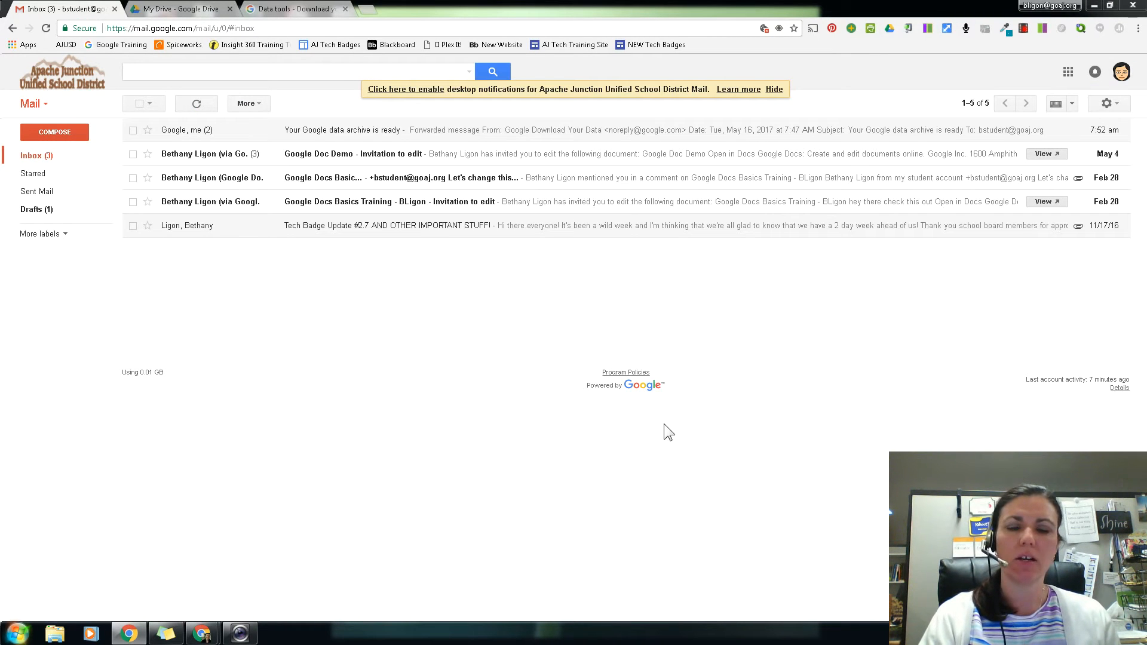
Step: Open the "Your Google data archive is ready" email and switch to the forwarded copy in the personal Gmail account
left_click(437, 136)
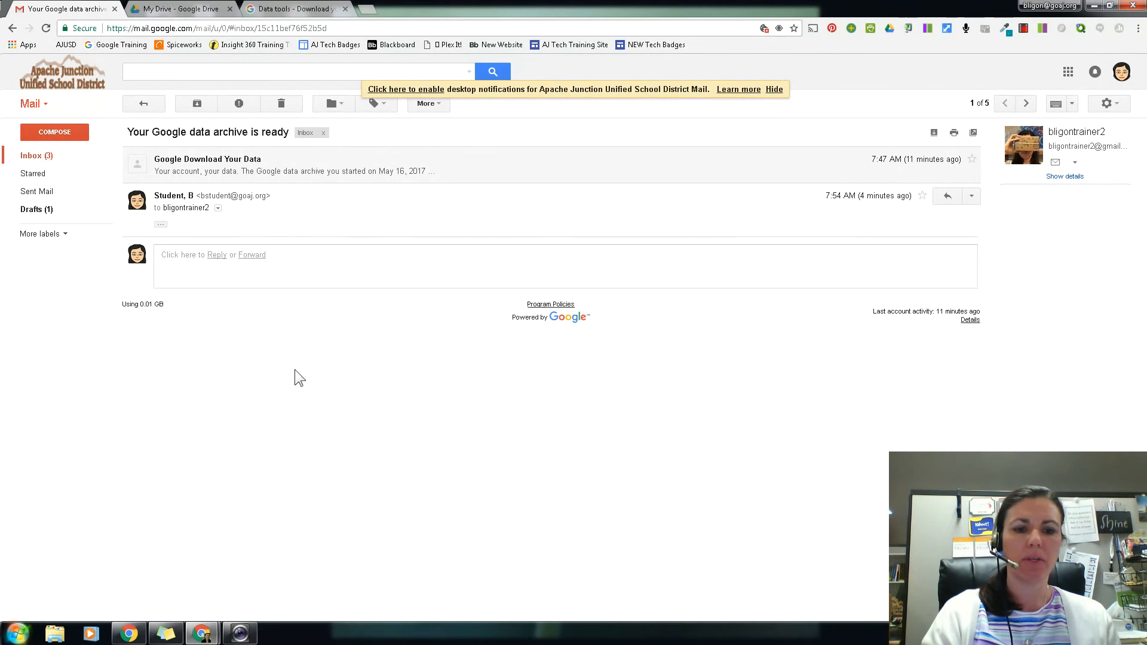
mouse_move(205, 637)
left_click(240, 590)
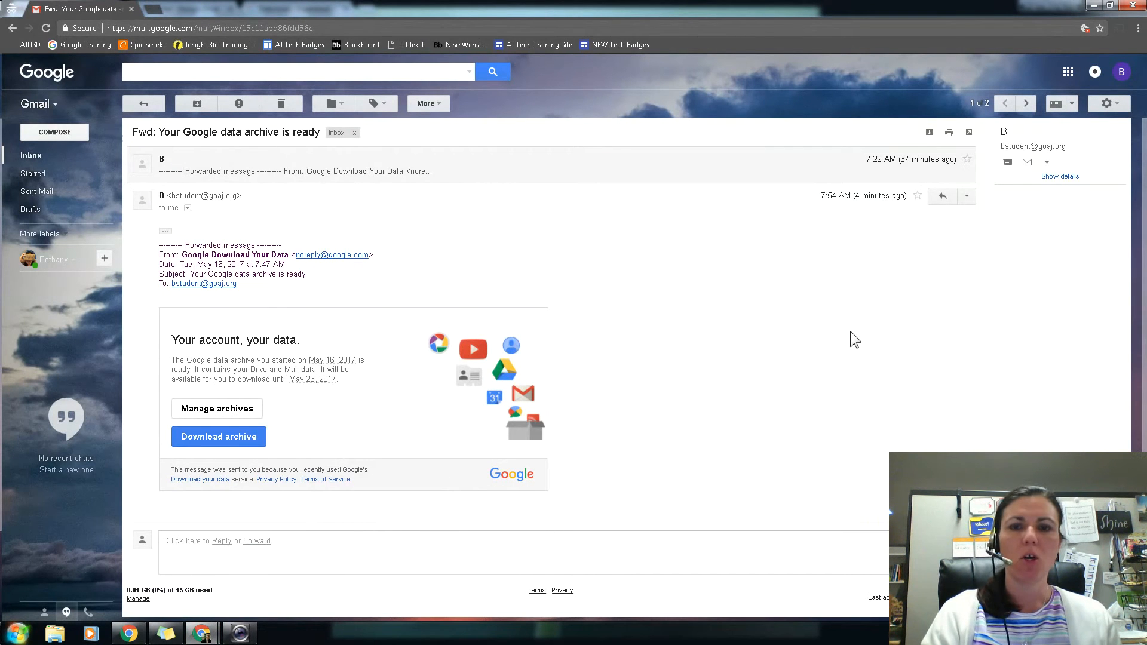
Step: Search the computer's Downloads folder for "takeout" to locate the archive, and close the folder window
left_click(55, 635)
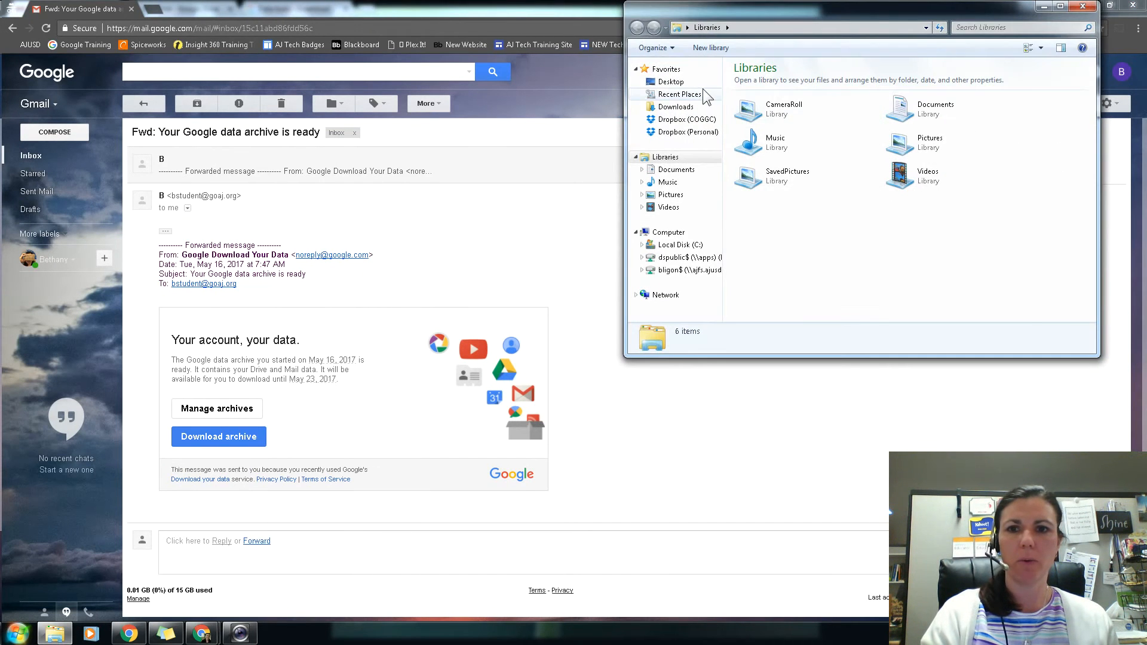
left_click(682, 107)
left_click(1043, 27)
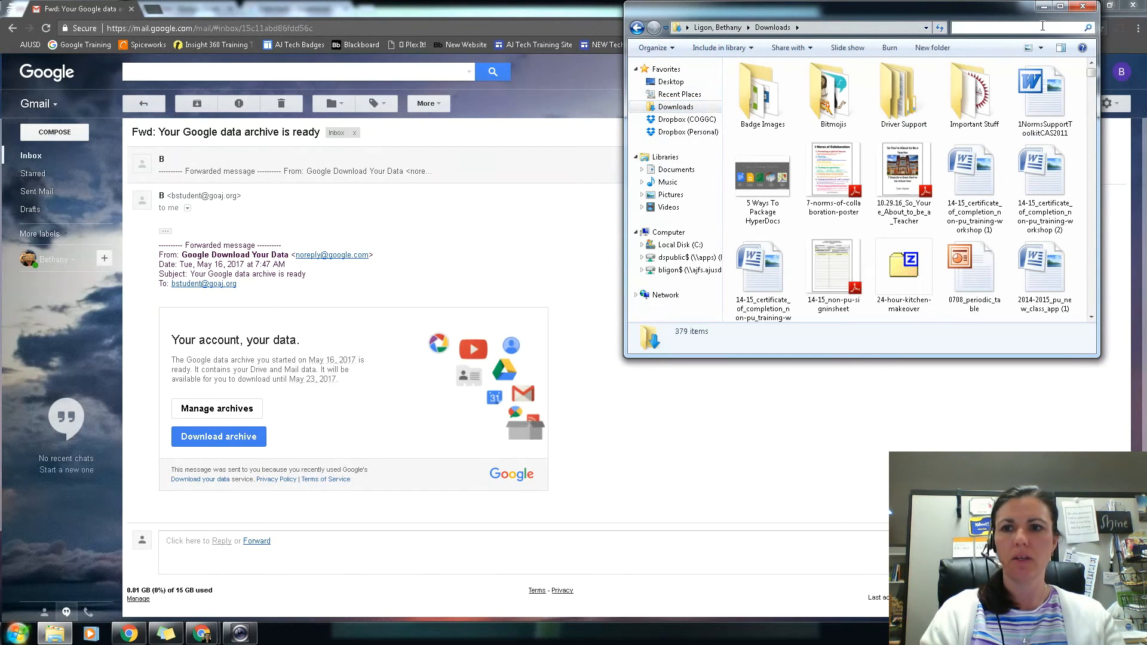
type("takeout")
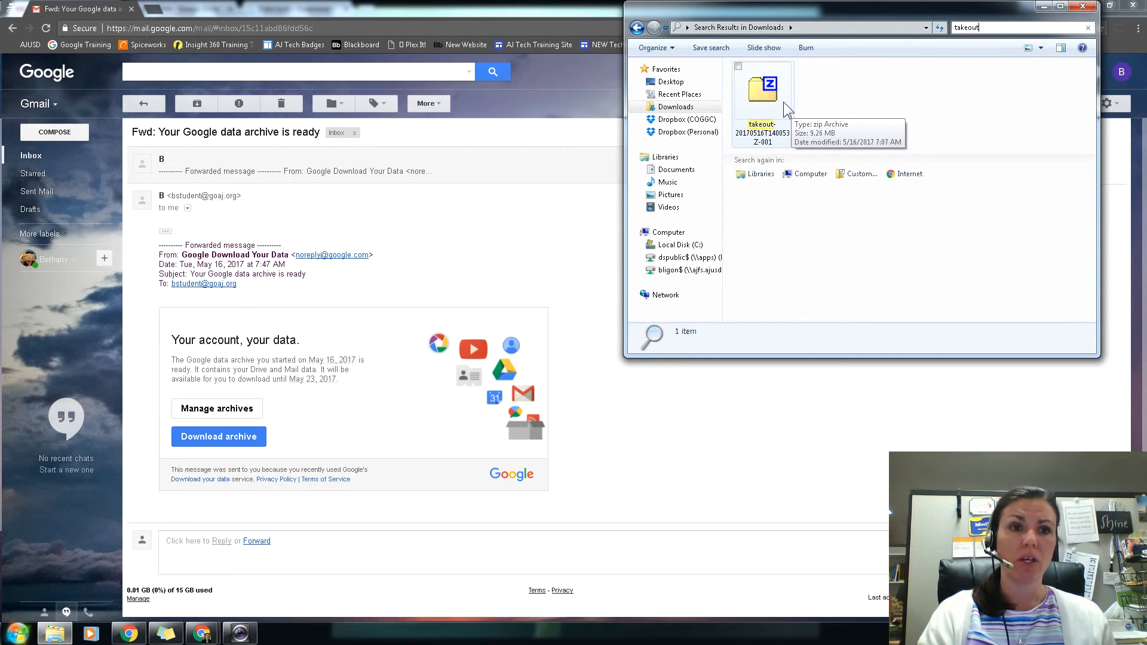
left_click(1071, 9)
Step: Open the personal account's Drive and upload the takeout-20170516T140053Z-001 zip file from Downloads
left_click(1068, 71)
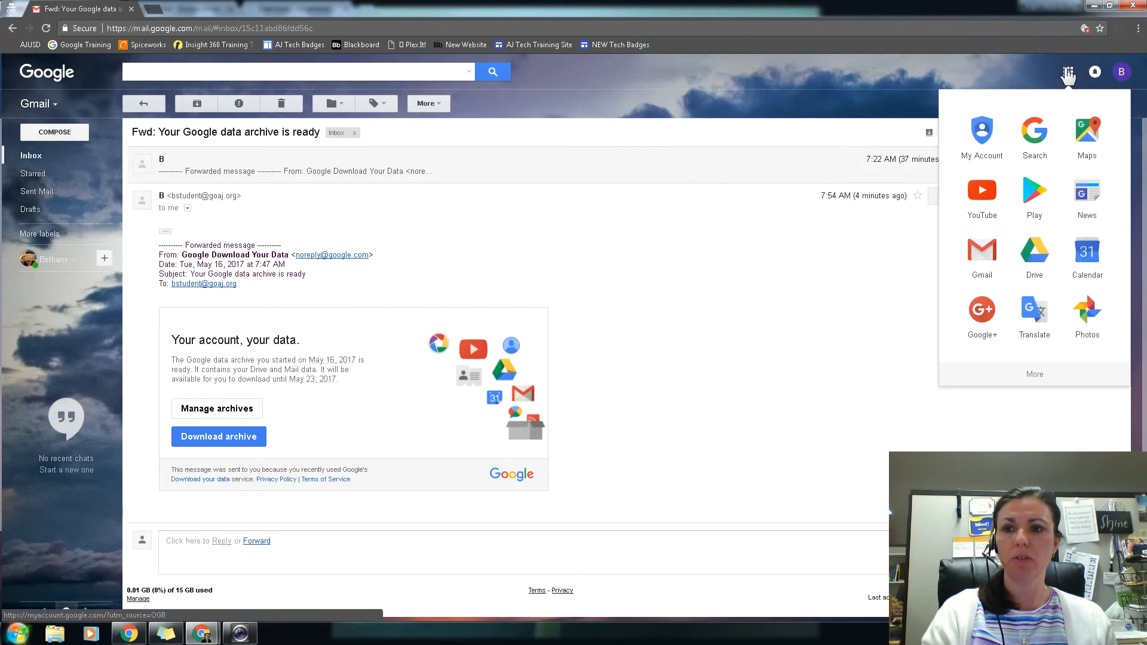
left_click(1034, 261)
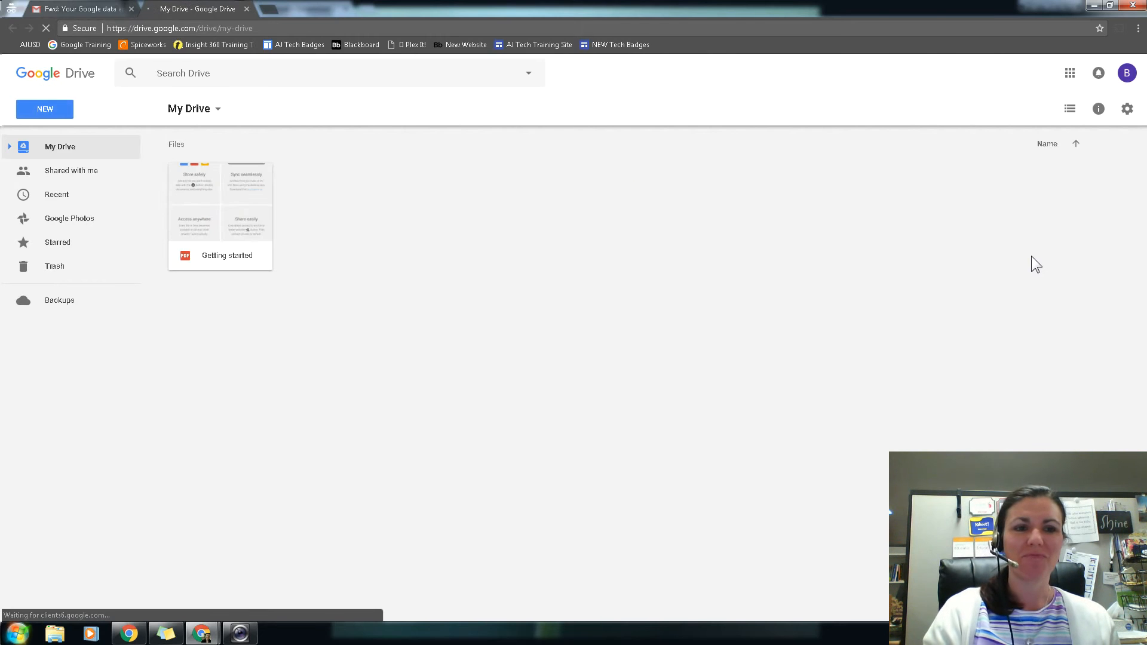
left_click(55, 114)
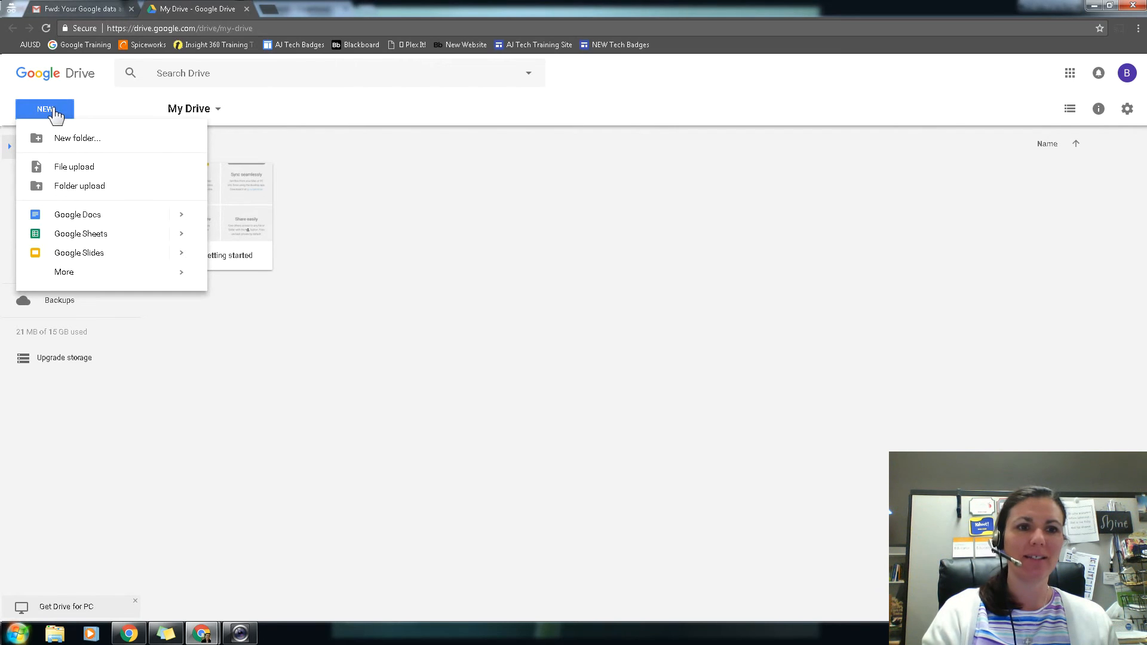
left_click(74, 168)
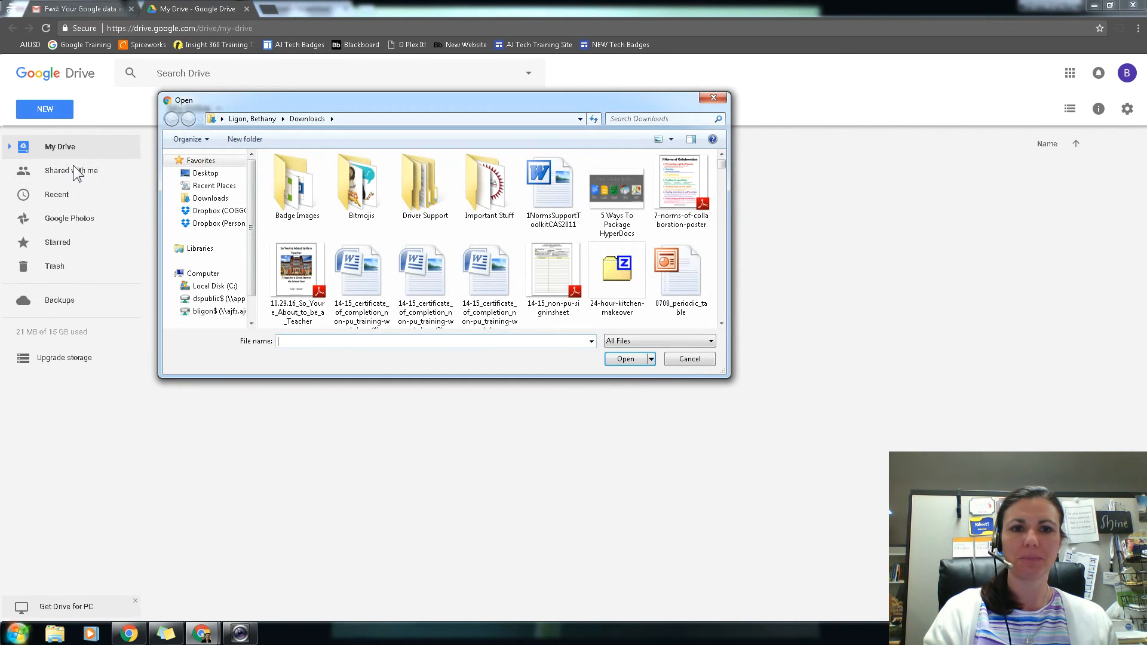
left_click(622, 120)
type("tak")
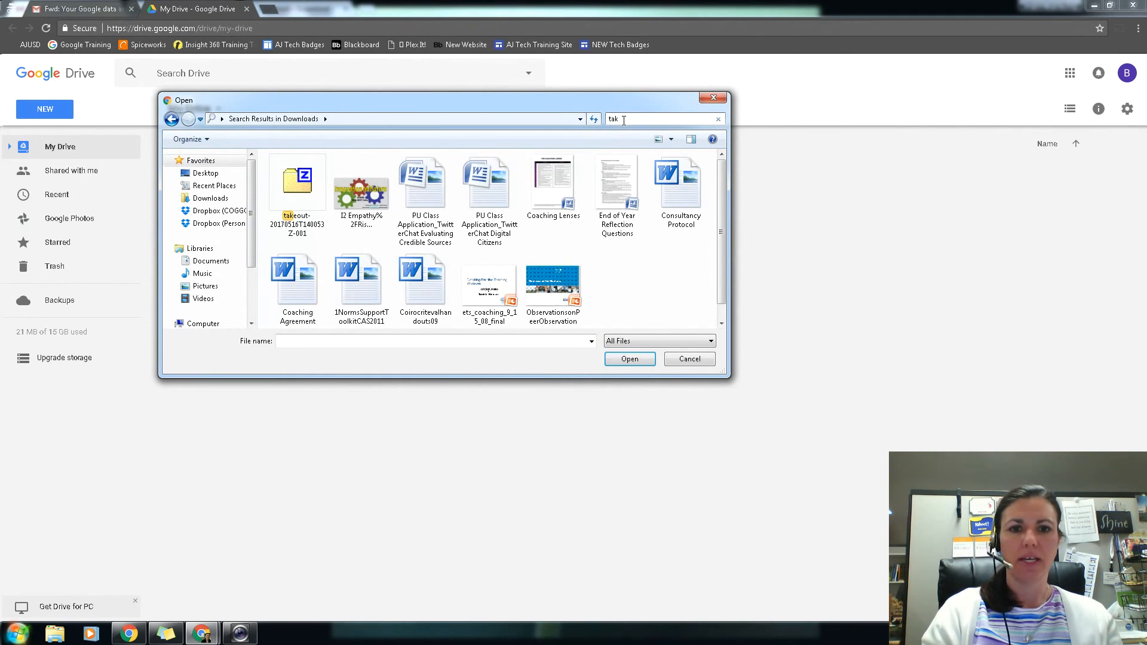
double_click(303, 203)
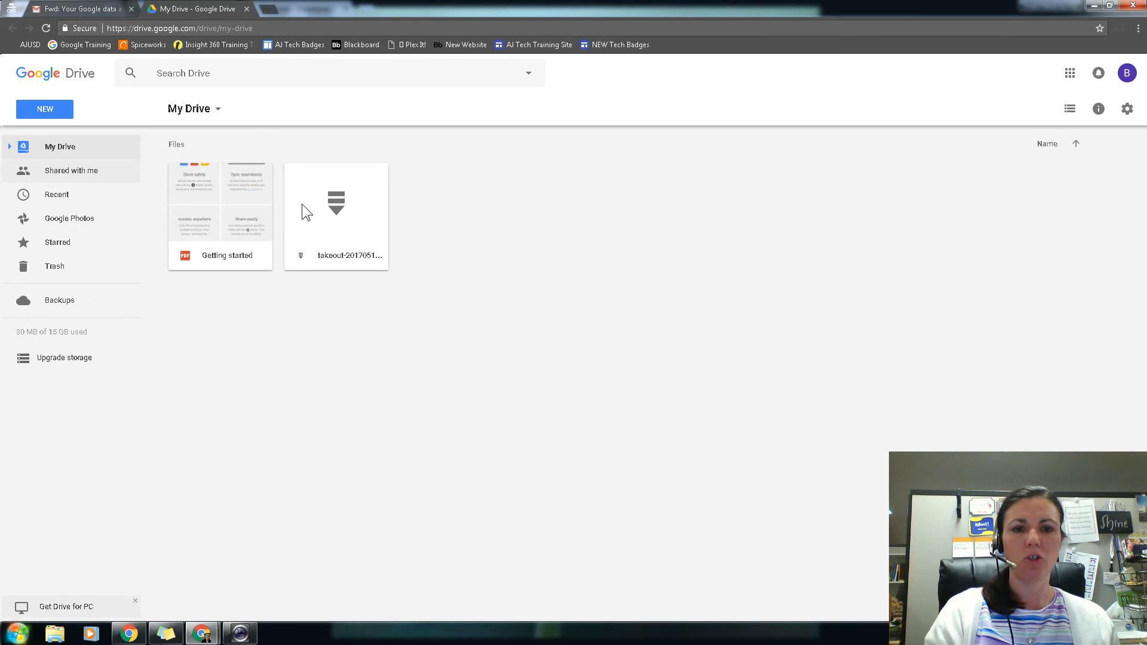
Step: Open the uploaded takeout zip file with ZIP Extractor and authorize the extractor to access Google Drive
right_click(303, 203)
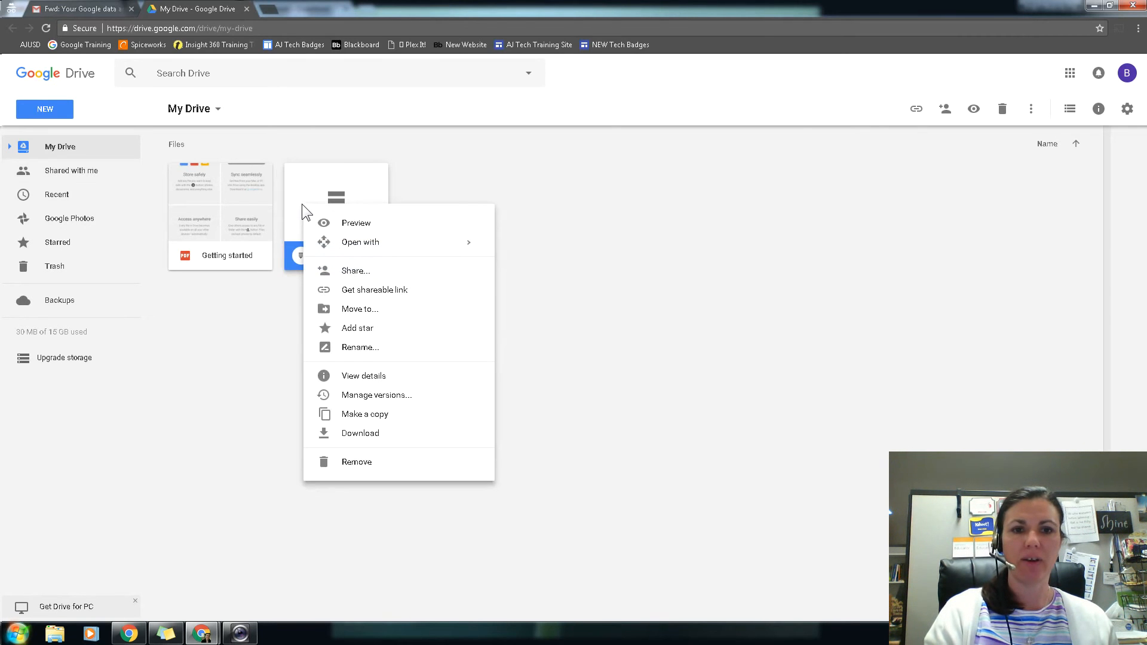
mouse_move(348, 246)
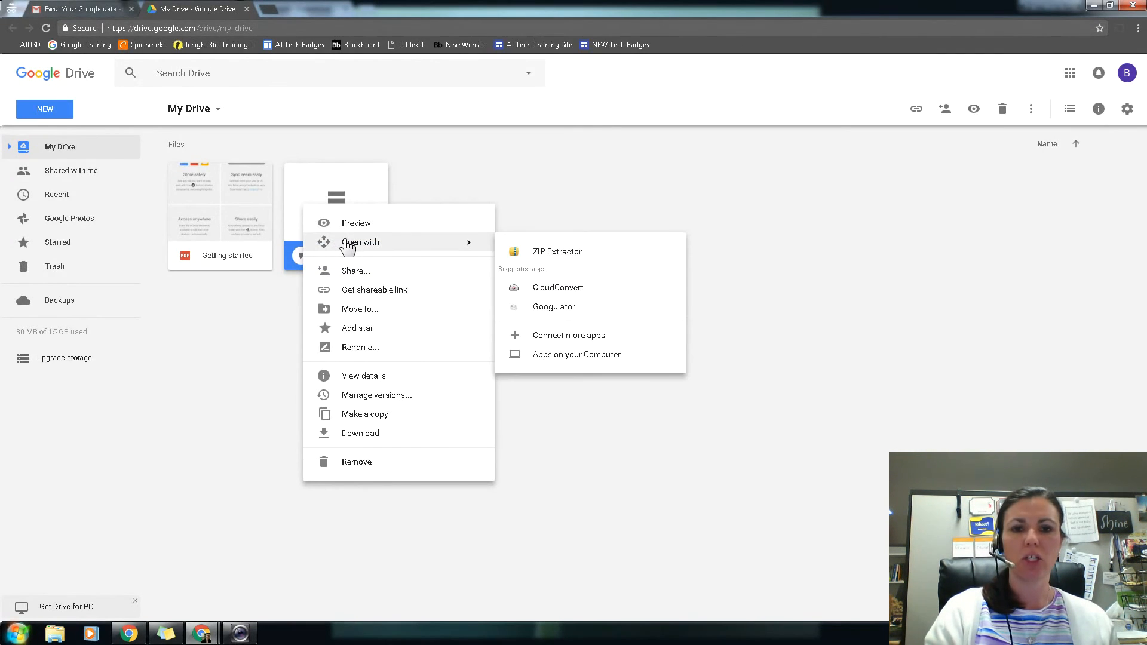
left_click(569, 258)
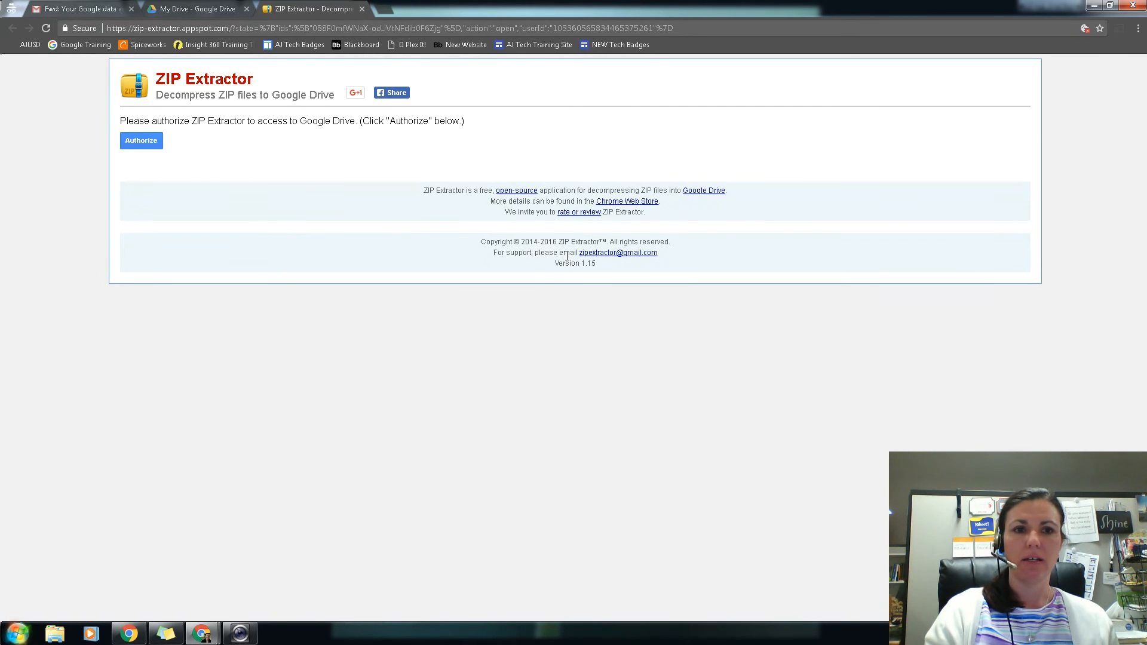
left_click(142, 143)
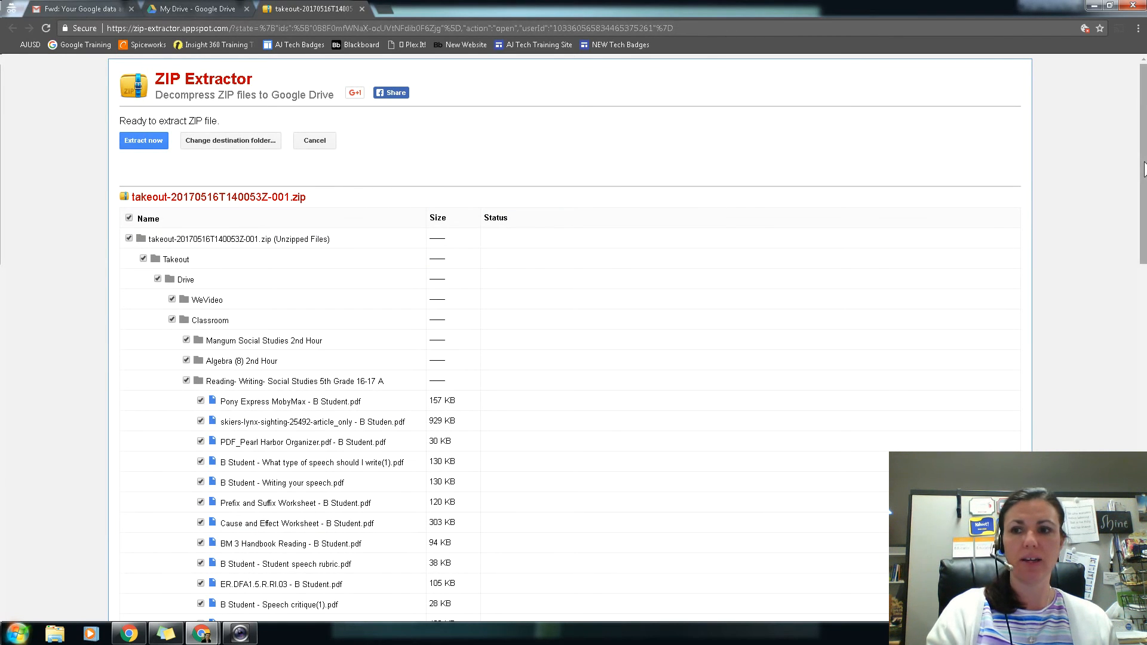
Step: Extract all files in the takeout archive to Drive and check My Drive for the extracted folder
mouse_move(1143, 166)
left_mouse_down()
mouse_move(1140, 436)
mouse_move(1144, 156)
left_mouse_up()
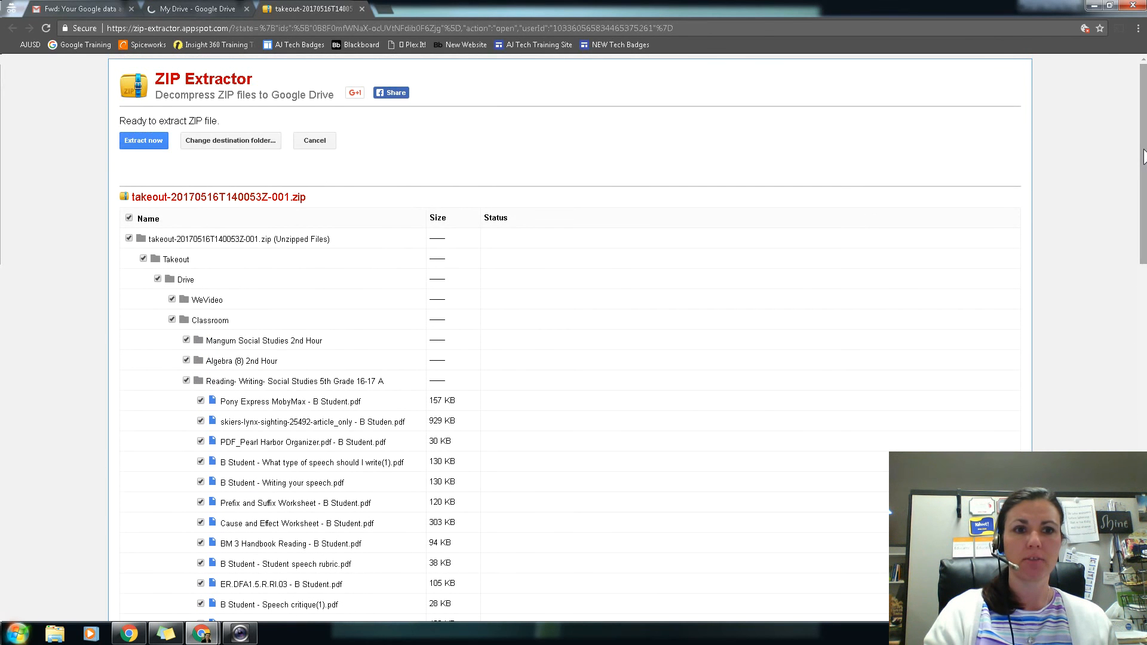
left_click(143, 148)
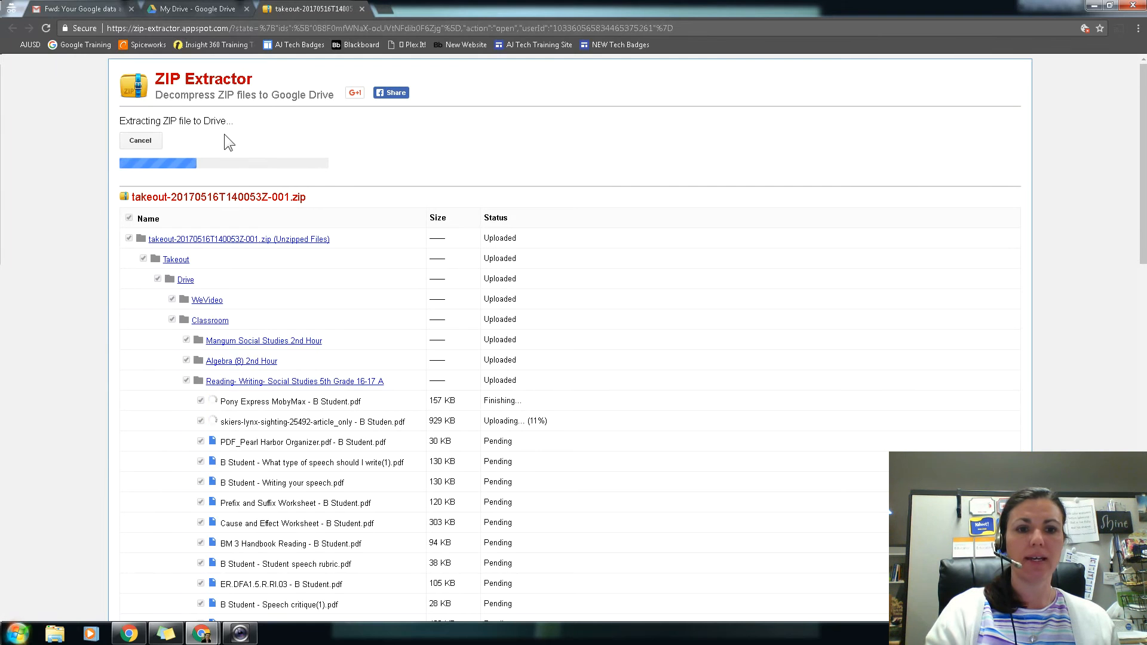
left_click(183, 10)
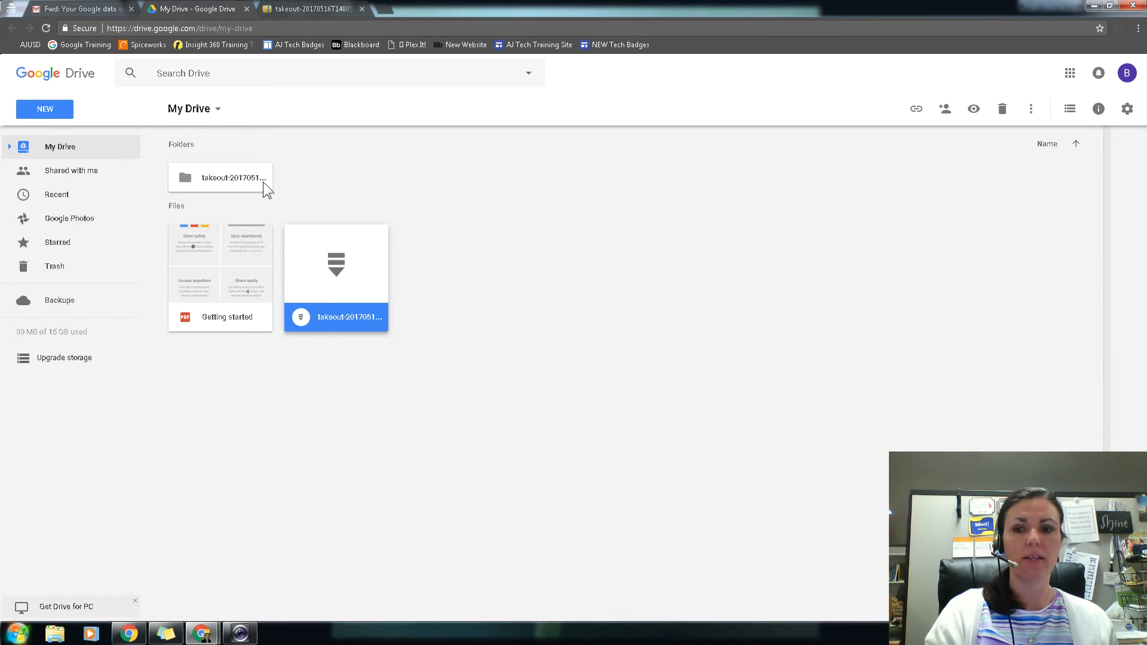
left_click(302, 8)
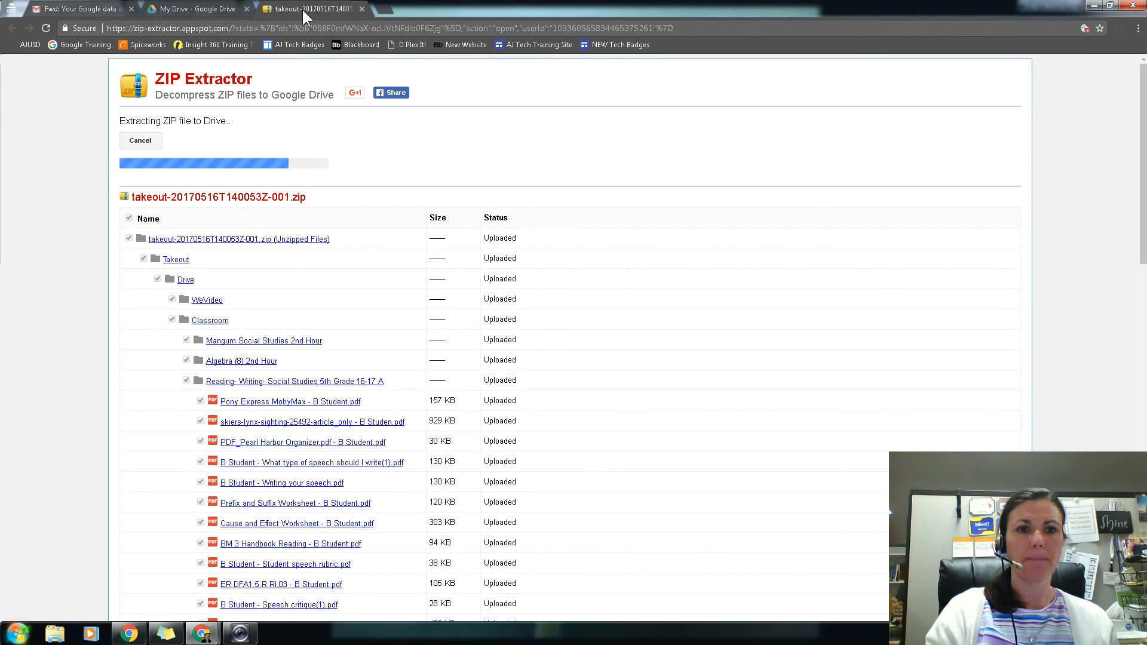
left_click(210, 9)
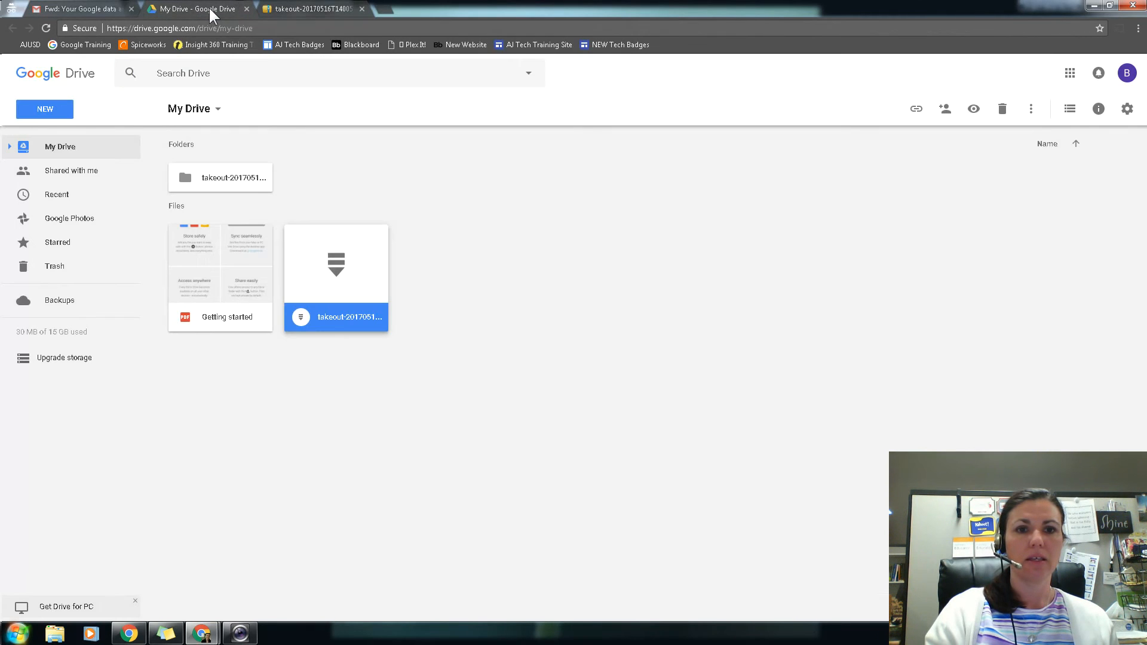
Step: Open the unzipped takeout folder and go through Takeout, Drive and Classroom to the science class 1 folder
double_click(259, 178)
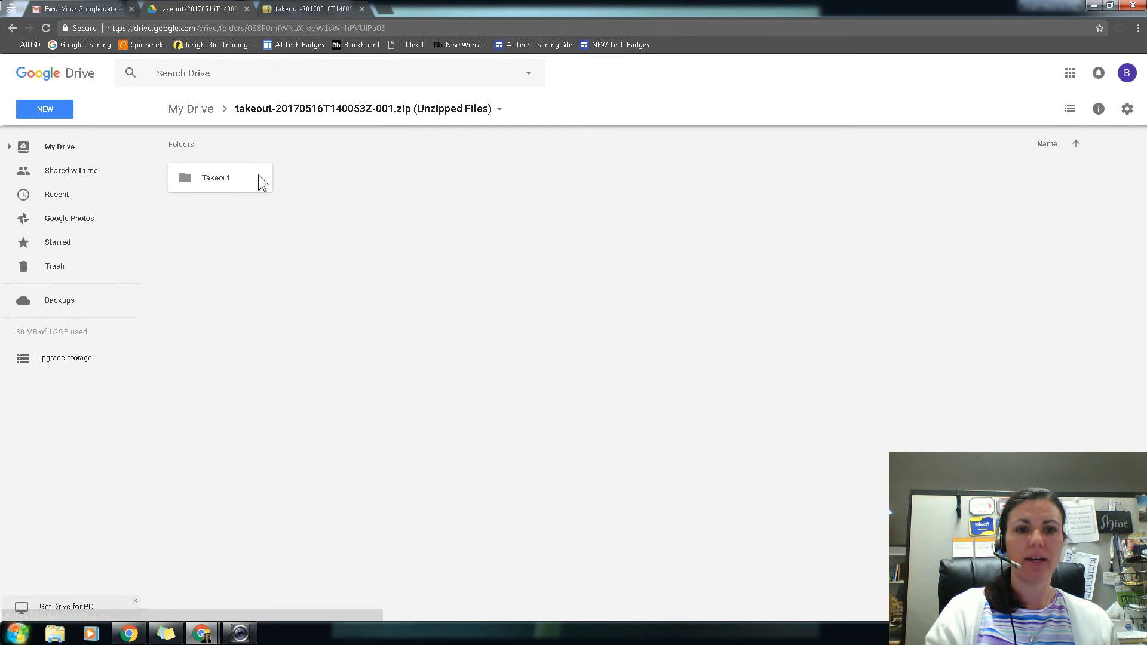
double_click(259, 177)
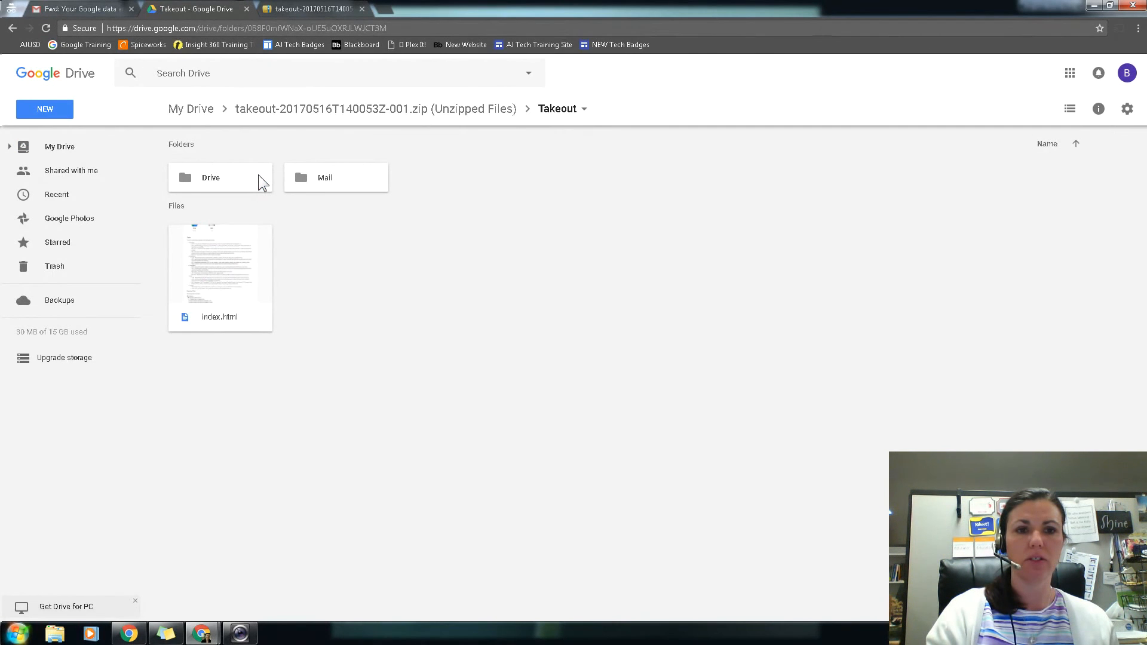
left_click(246, 181)
double_click(245, 181)
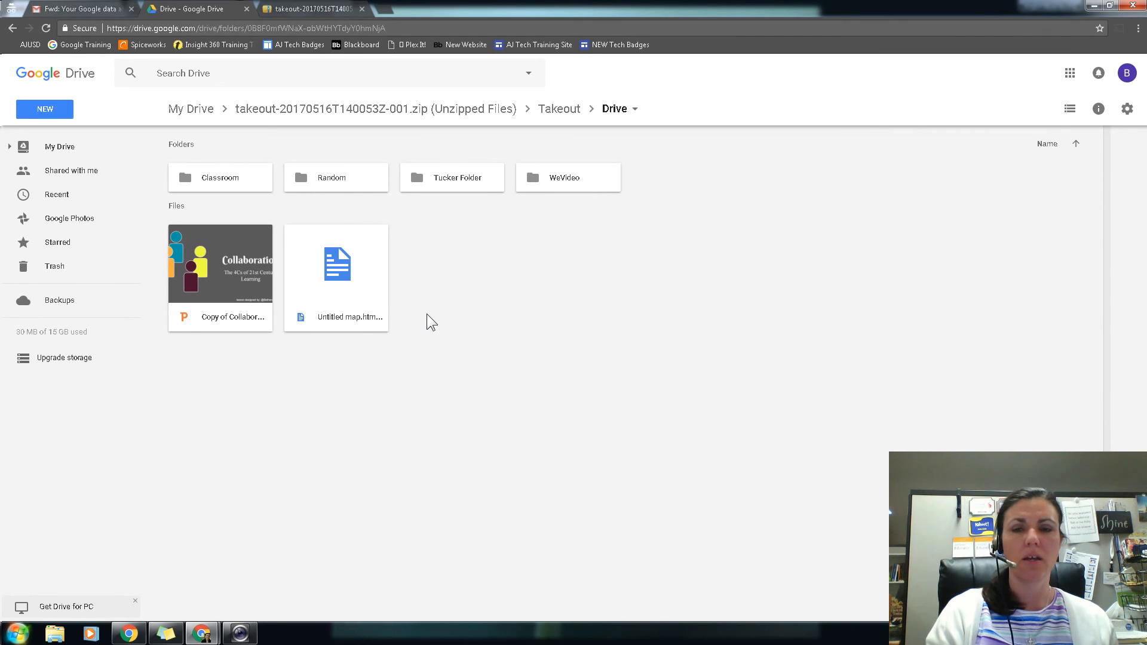
double_click(242, 181)
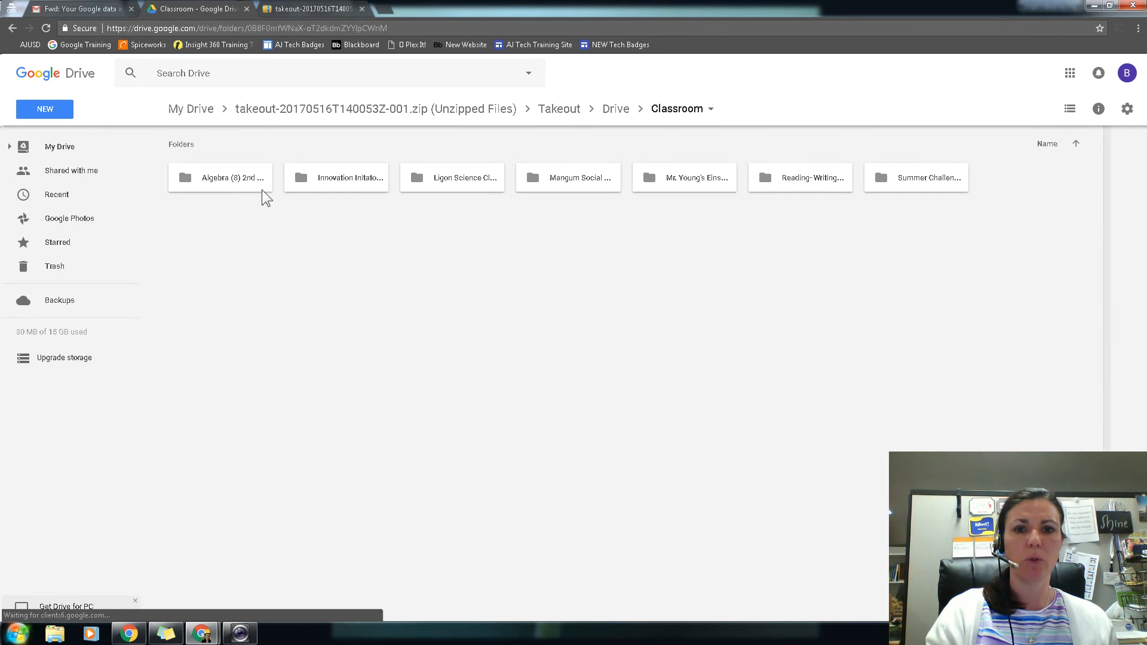
double_click(476, 174)
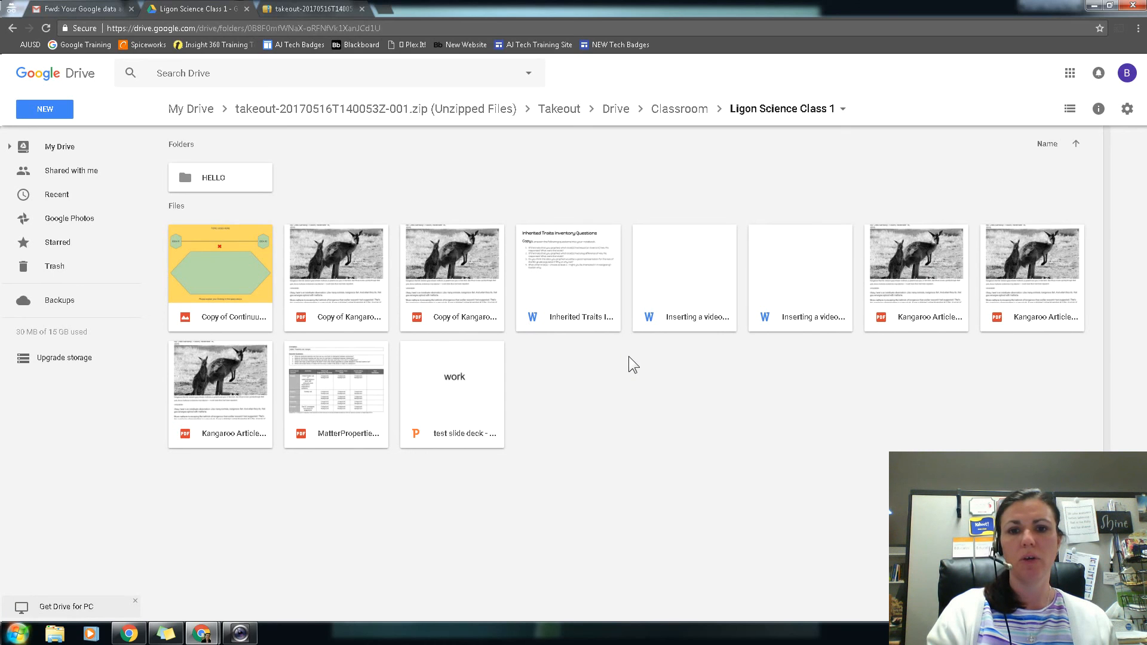
Step: Open the Inherited Traits Inventory Questions Word file with Google Docs to create a converted copy, and return to its Drive folder
double_click(582, 320)
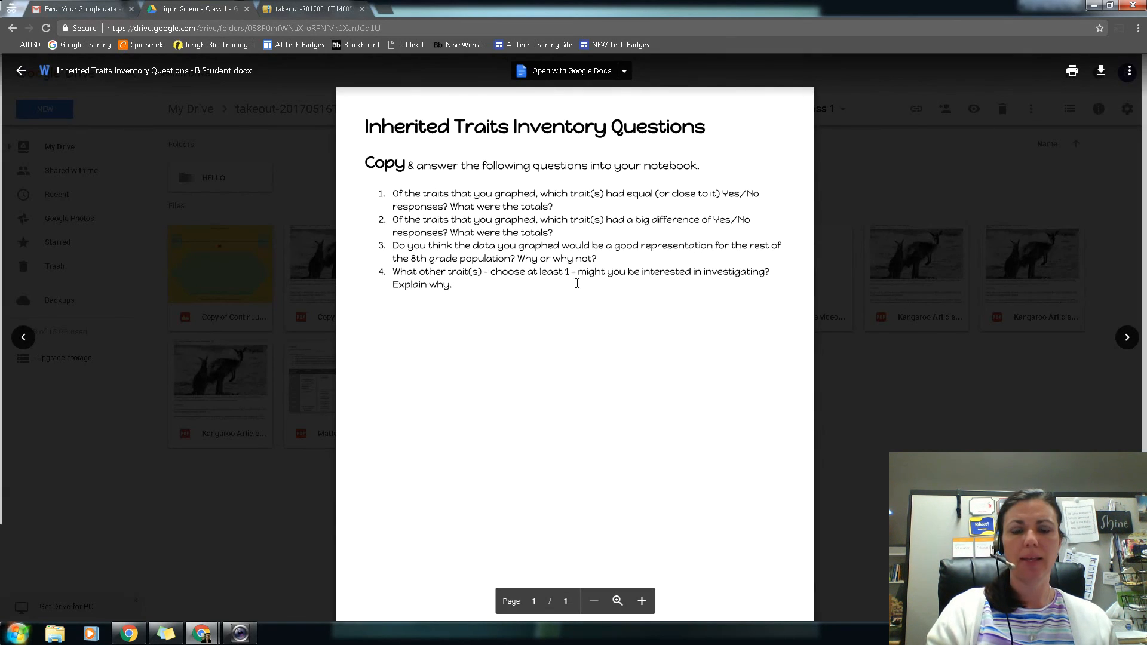
left_click(568, 76)
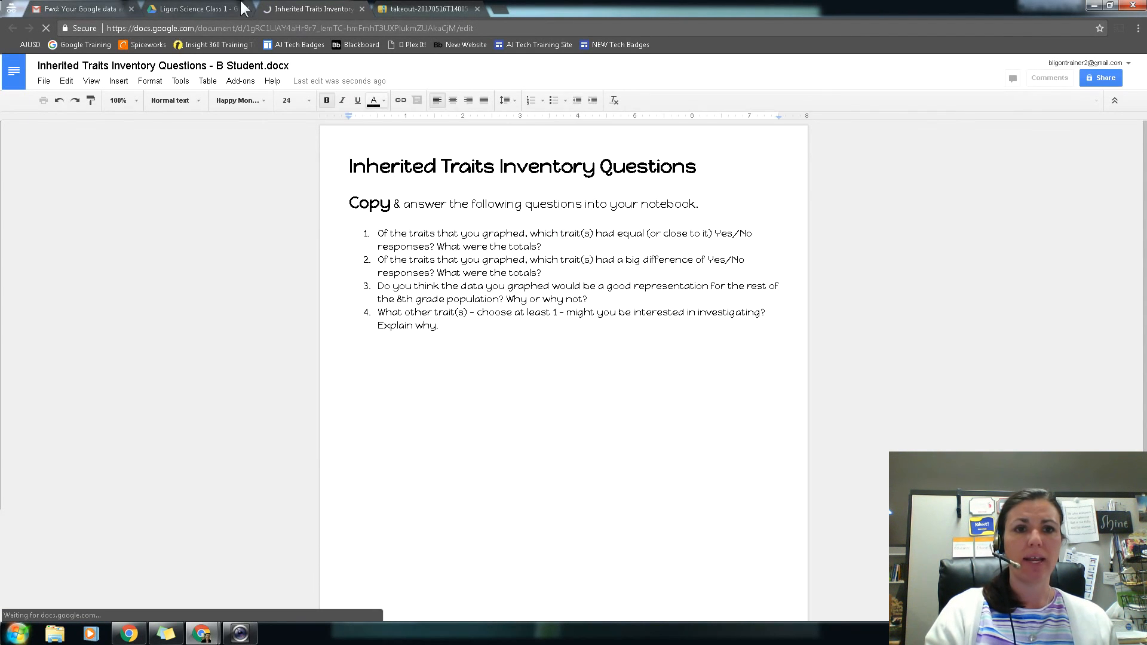
left_click(199, 14)
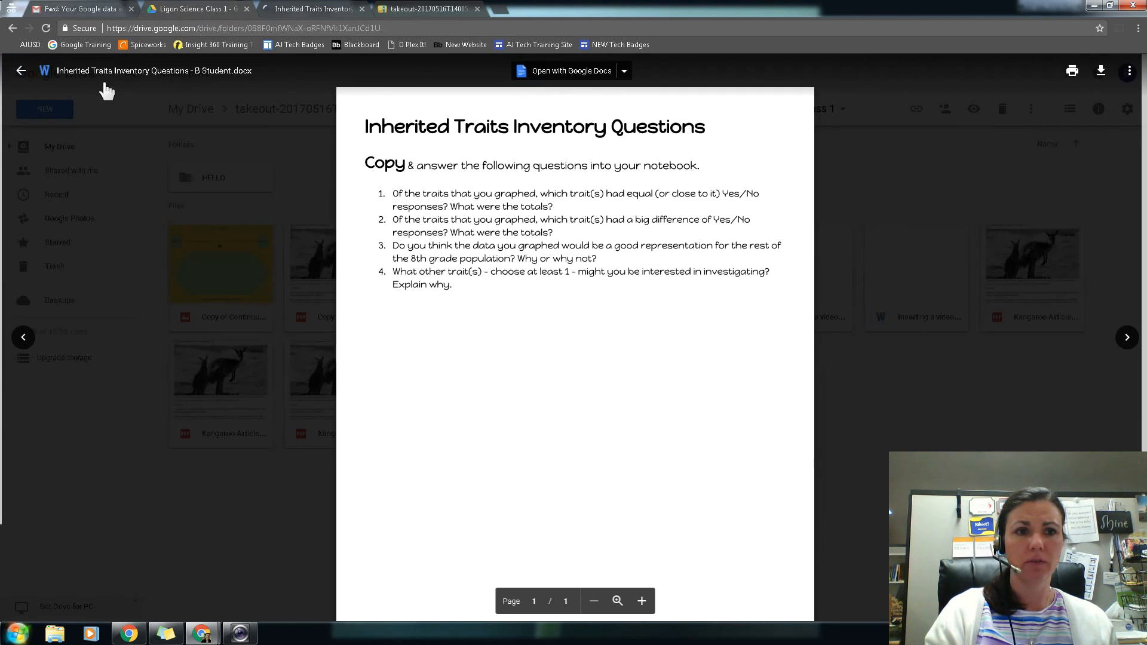
left_click(20, 71)
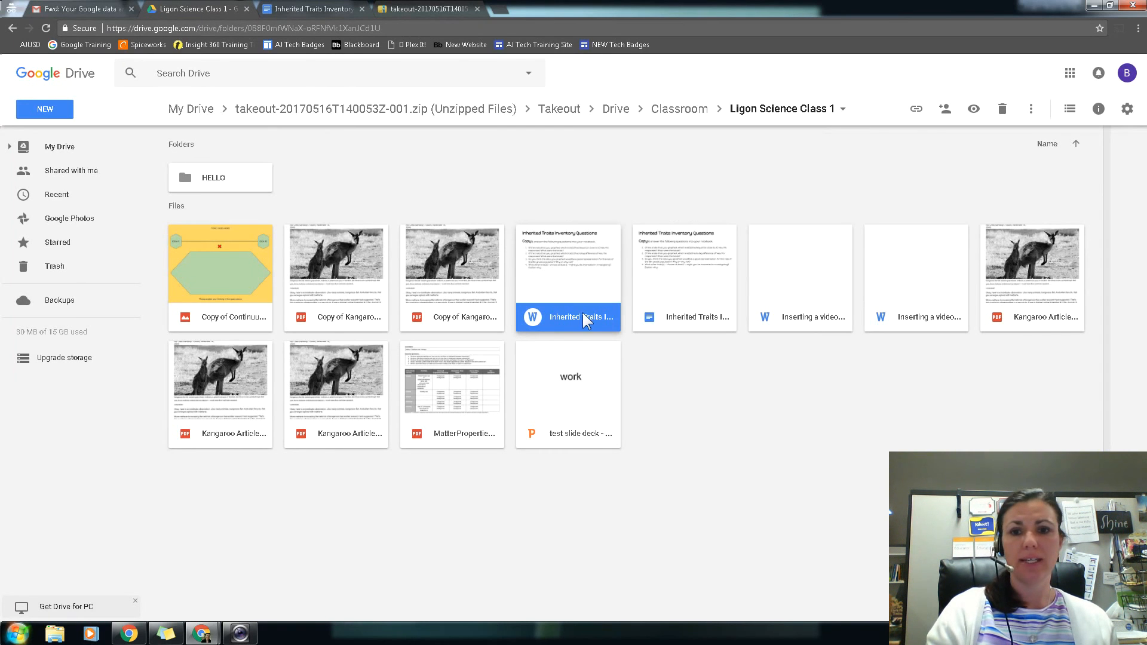